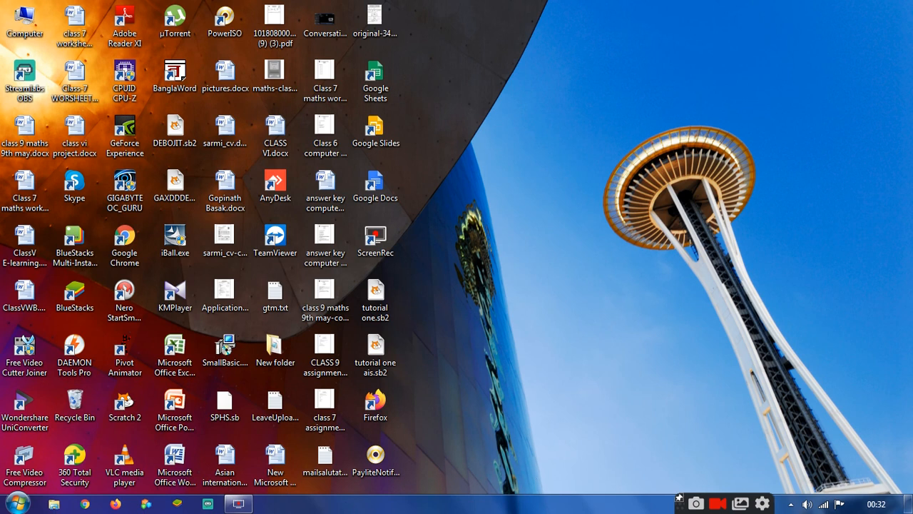
# - Launch GIMP 2 and maximize its image window
pyautogui.click(15, 505)
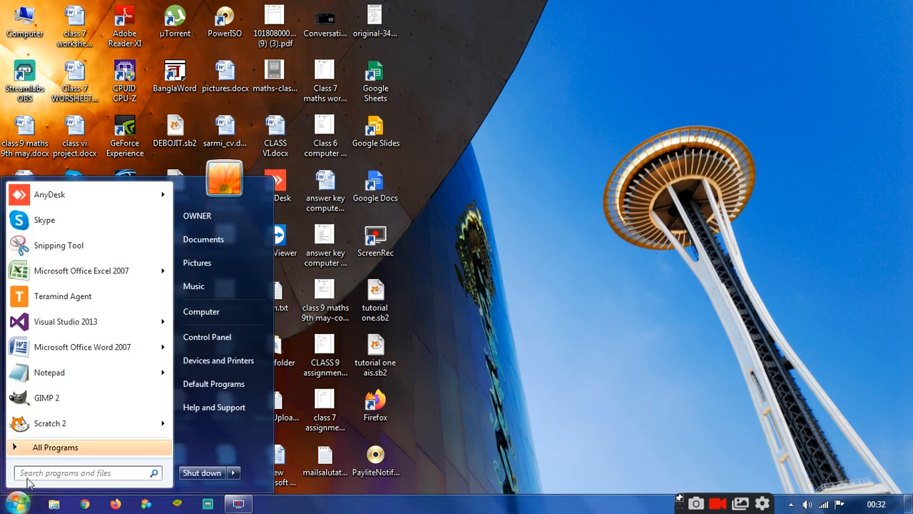
pyautogui.click(47, 398)
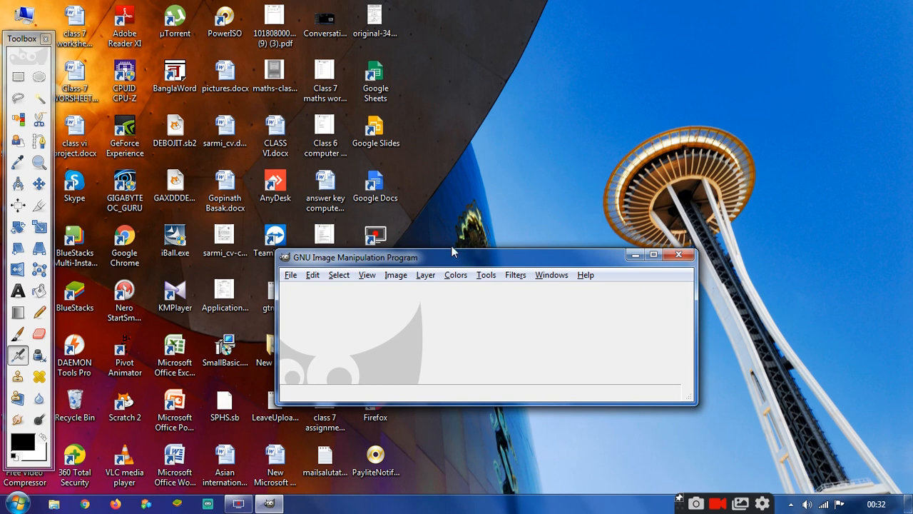
pyautogui.click(653, 254)
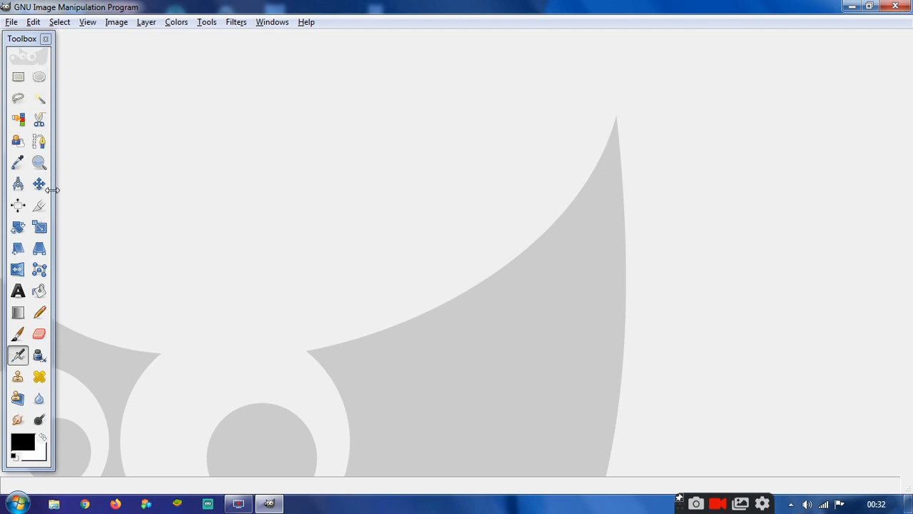
# - Reopen the recently closed dock containing Layers, Channels, Paths, Undo and Brushes
pyautogui.click(266, 24)
pyautogui.moveTo(287, 40)
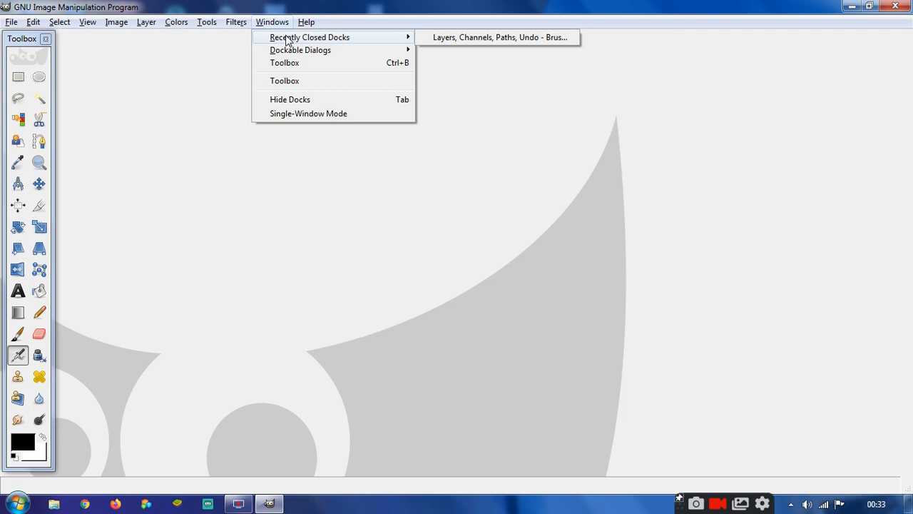
pyautogui.click(483, 38)
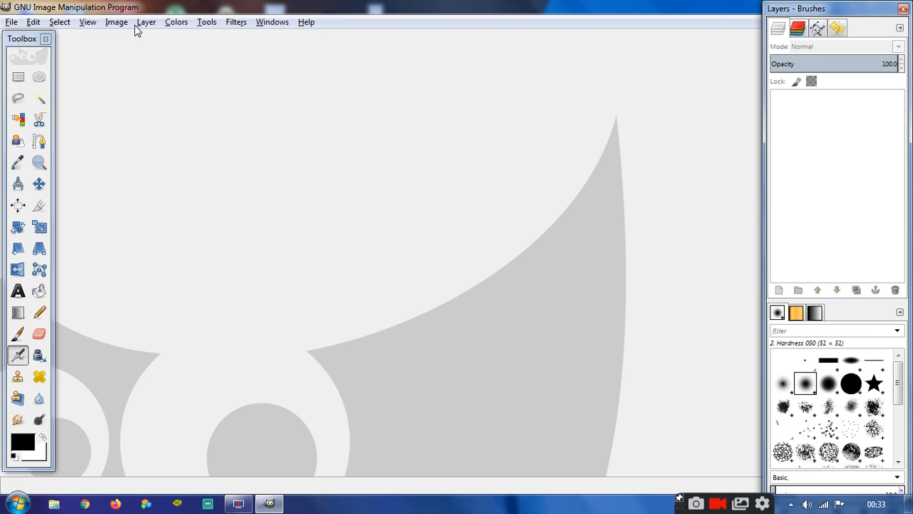
# - Start a new image and set its size to 1600 px wide by 900 px high
pyautogui.click(11, 22)
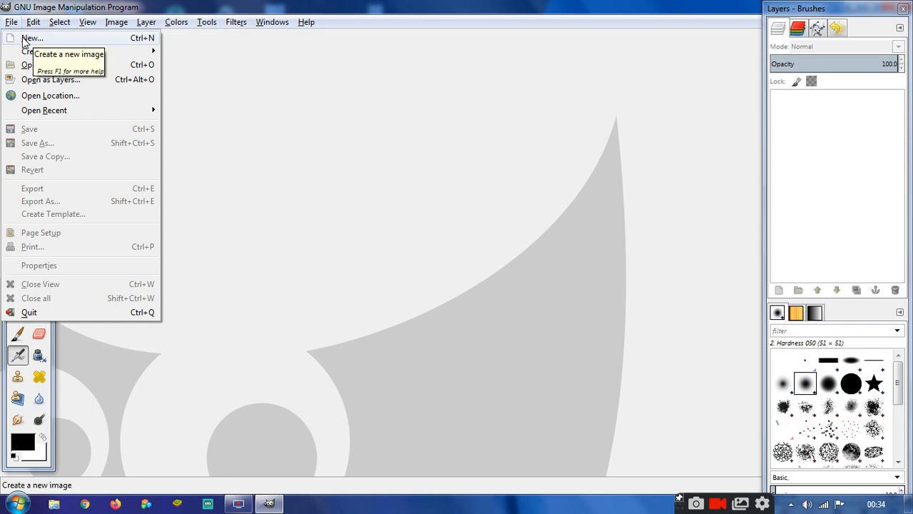
pyautogui.moveTo(28, 54)
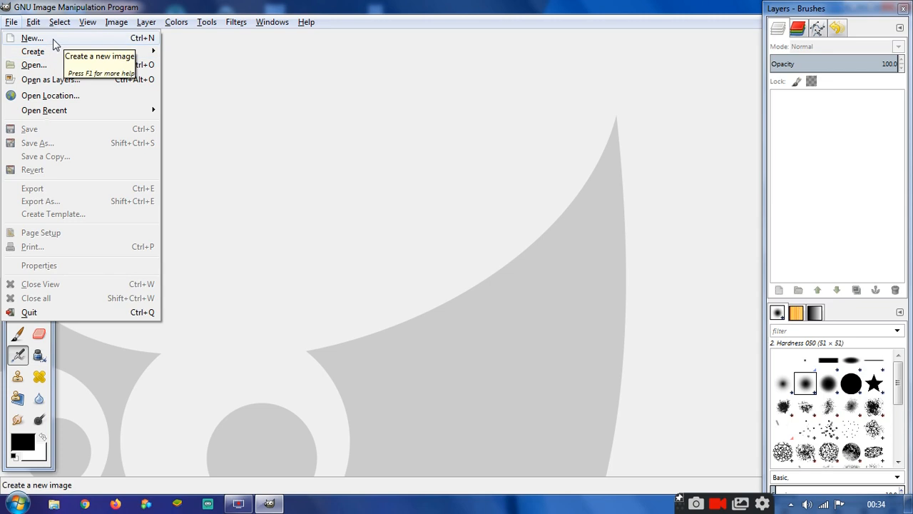
pyautogui.click(32, 38)
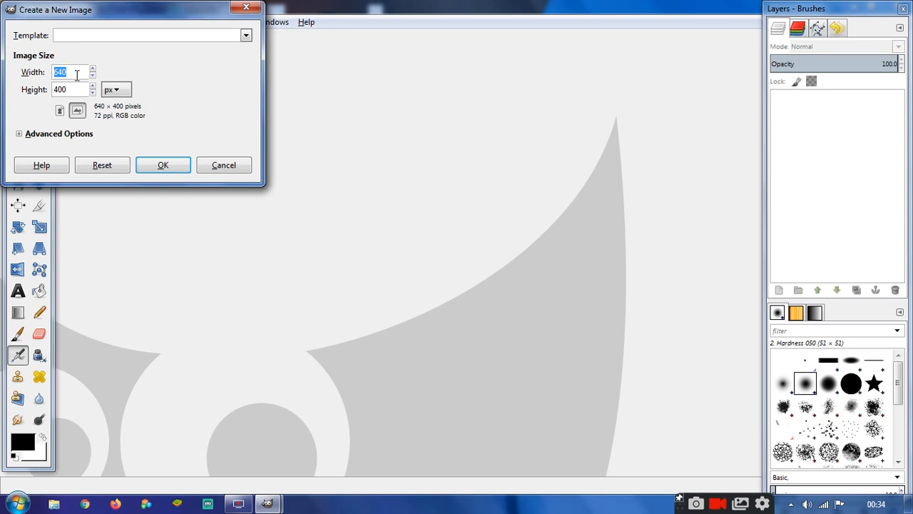
pyautogui.press('BackSpace')
pyautogui.write('1600')
pyautogui.click(72, 90)
pyautogui.press('BackSpace')
pyautogui.press('BackSpace')
pyautogui.press('BackSpace')
pyautogui.write('900')
# - Expand the advanced options, keep RGB color and the Background color fill, and create the image
pyautogui.click(20, 135)
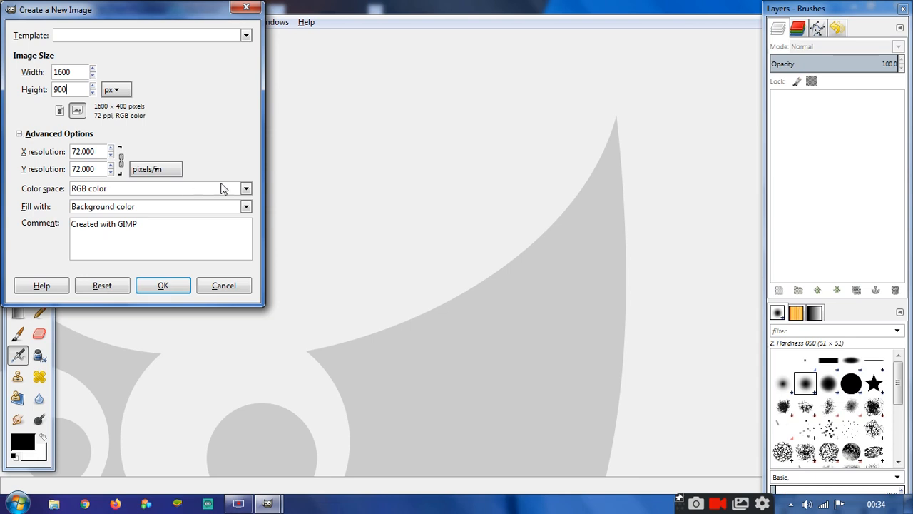
pyautogui.click(246, 188)
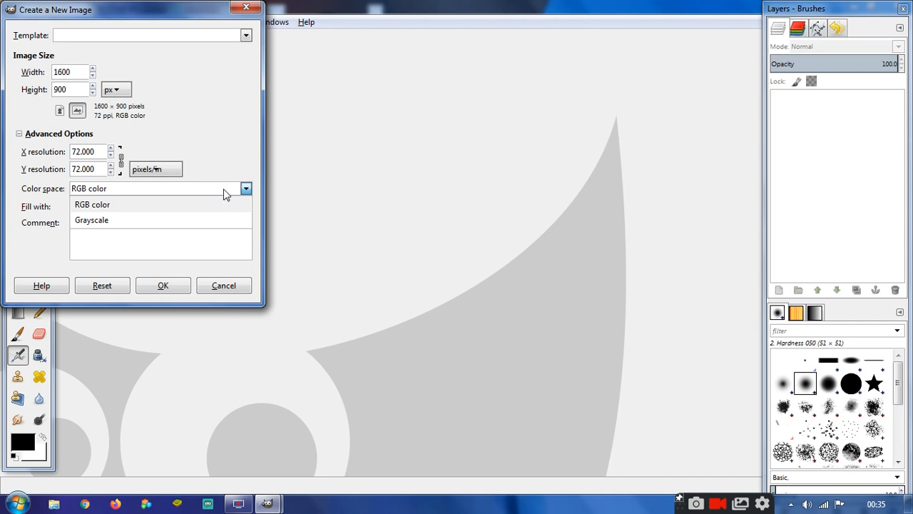
pyautogui.click(223, 192)
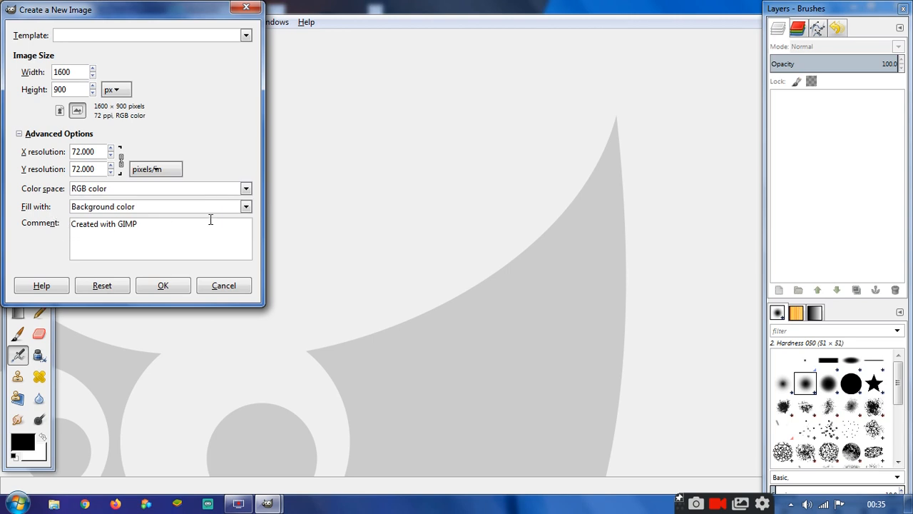
pyautogui.click(246, 207)
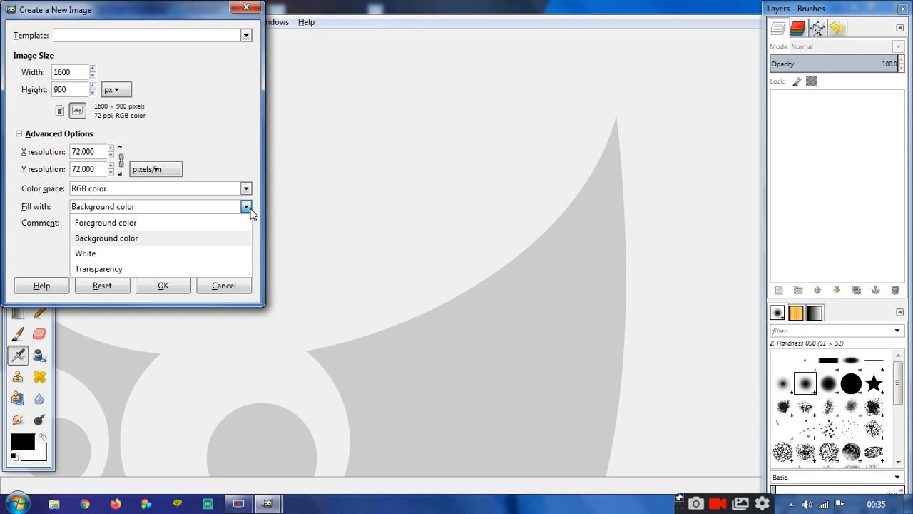
pyautogui.click(204, 211)
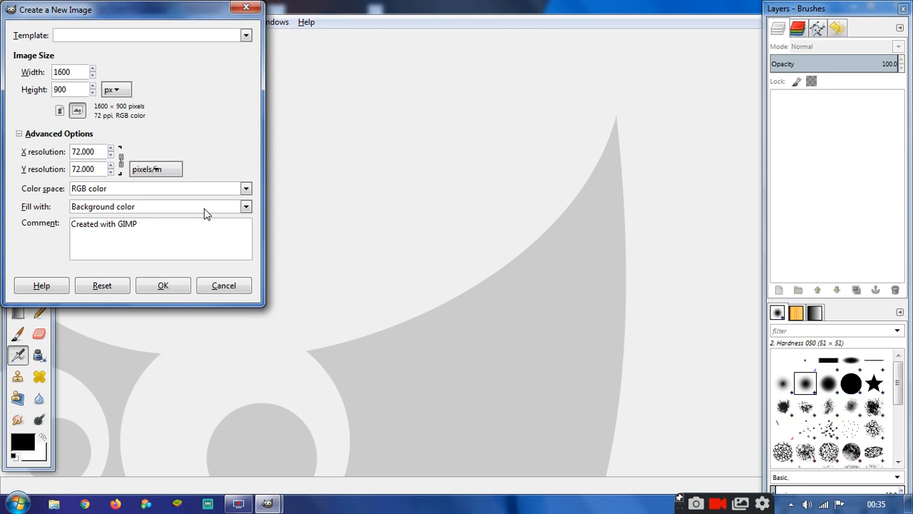
pyautogui.click(185, 292)
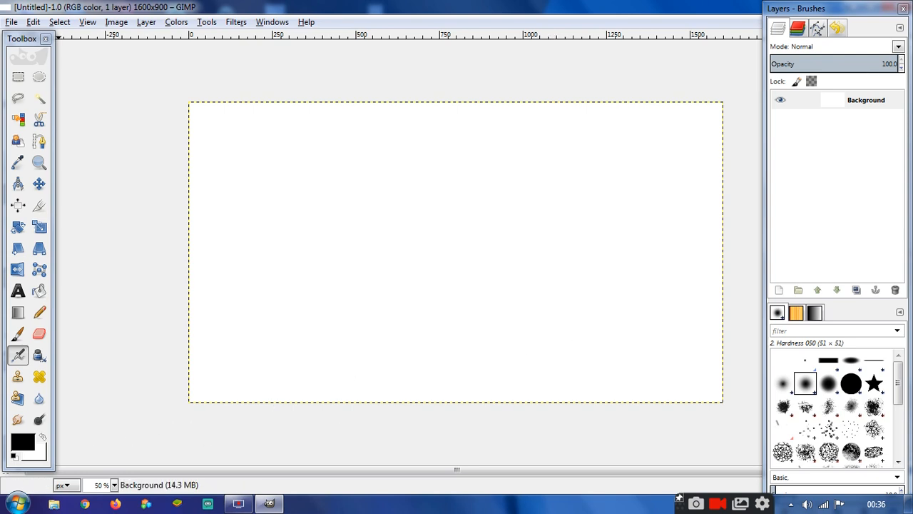
# - Set the background color to light grey e1dddd
pyautogui.click(27, 456)
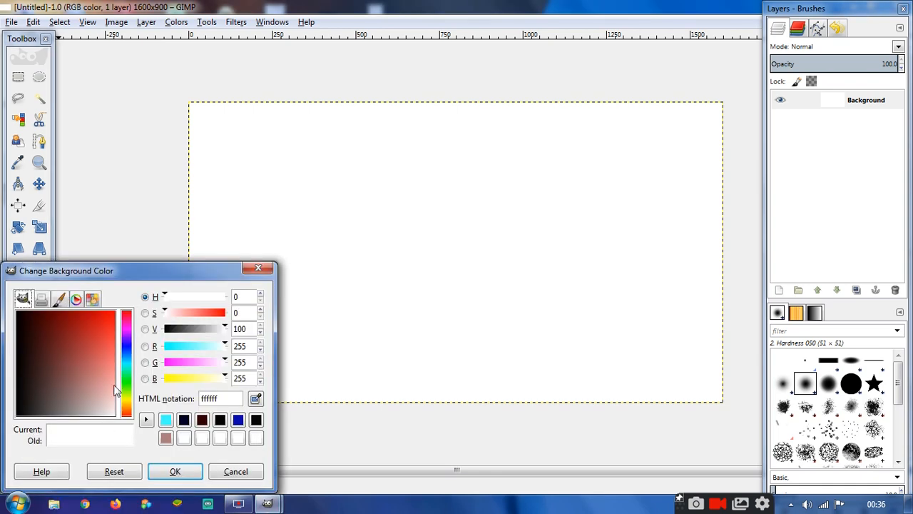
pyautogui.click(181, 361)
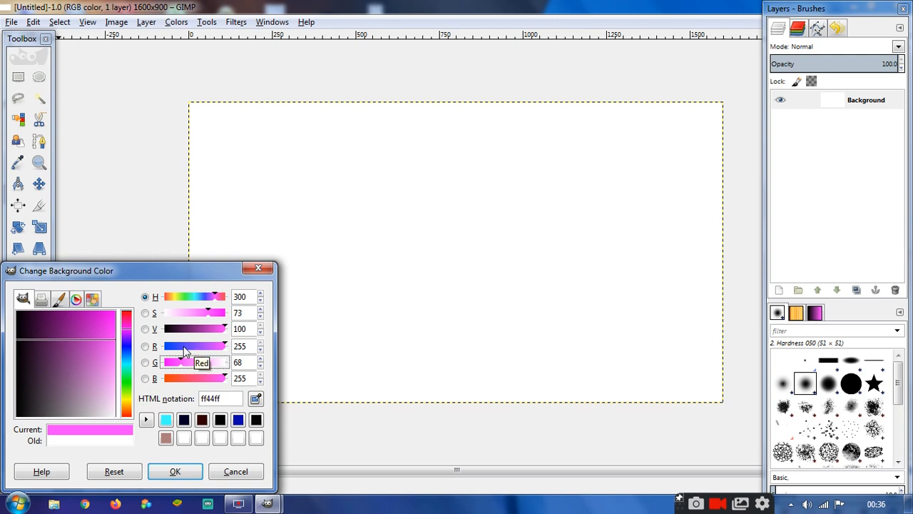
pyautogui.click(180, 378)
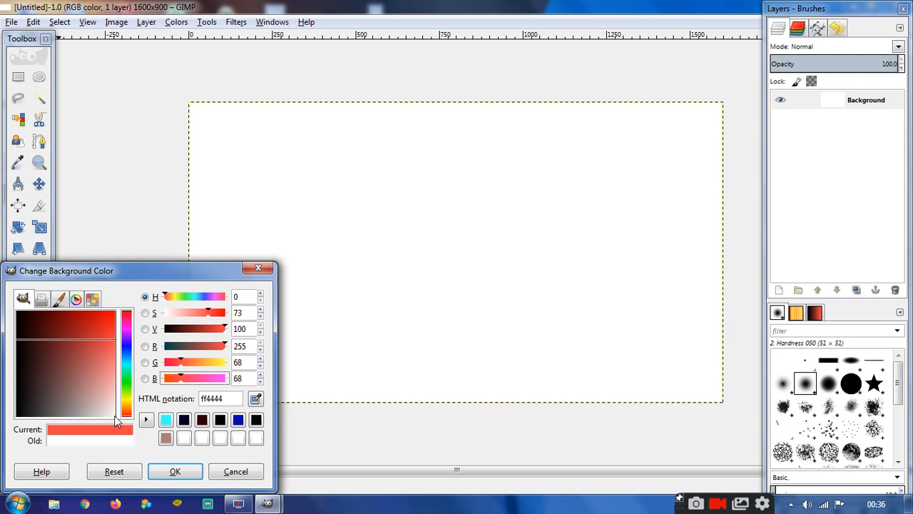
pyautogui.moveTo(114, 414)
pyautogui.mouseDown()
pyautogui.moveTo(81, 400)
pyautogui.moveTo(90, 414)
pyautogui.moveTo(104, 413)
pyautogui.mouseUp()
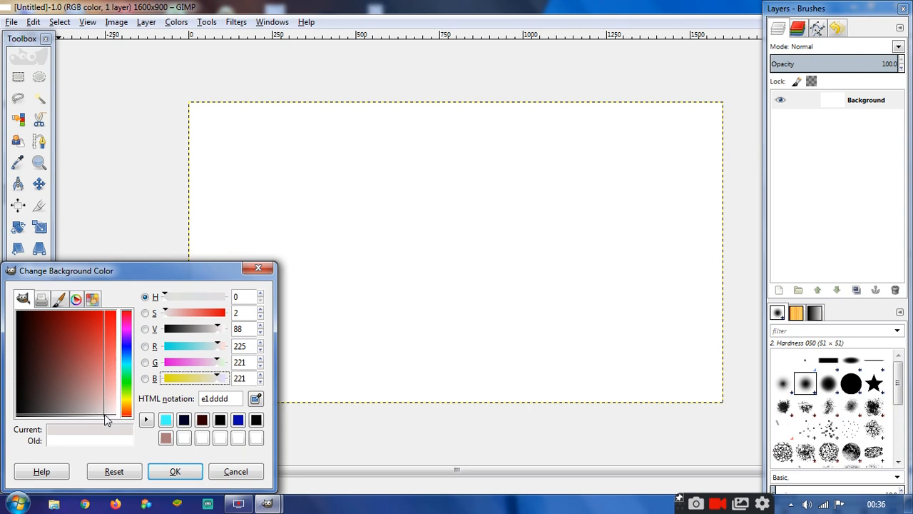
pyautogui.click(174, 472)
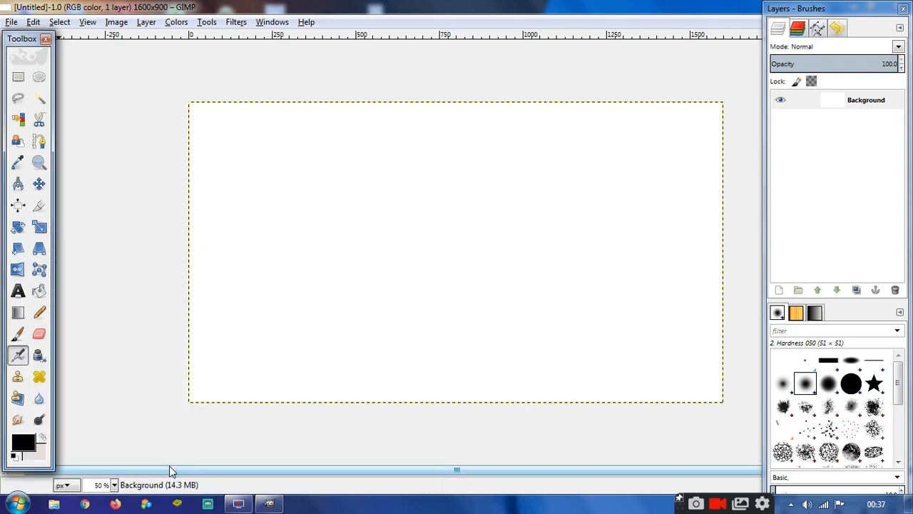
# - Fill the whole canvas with the black foreground color using Bucket Fill
pyautogui.click(38, 294)
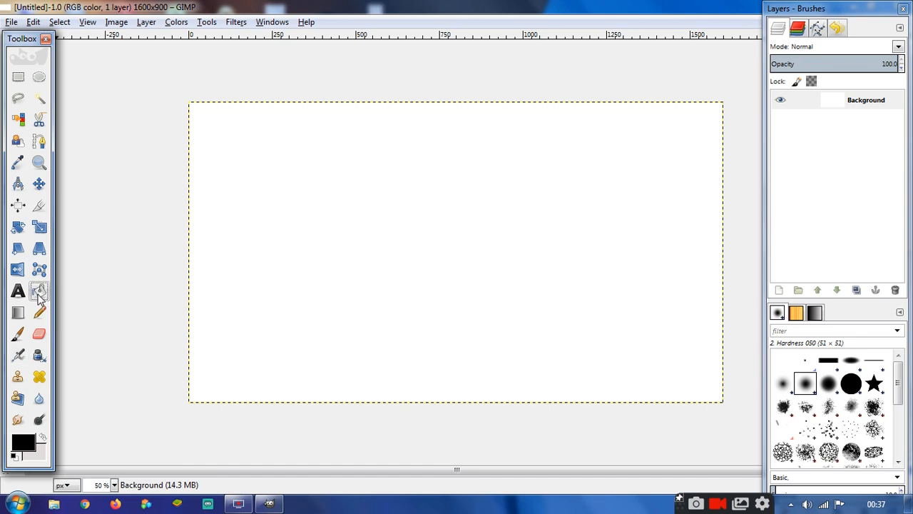
pyautogui.click(407, 223)
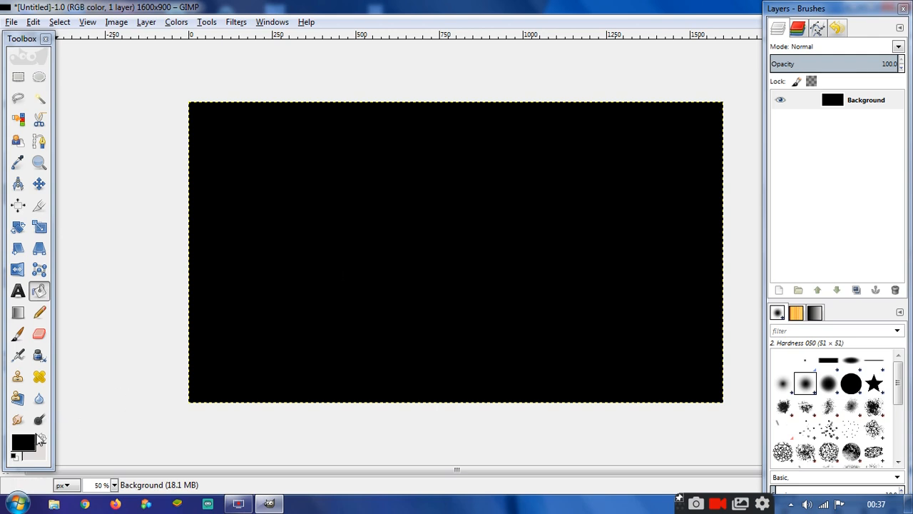
# - Set the foreground color to white ffffff and bucket-fill the whole canvas with it
pyautogui.click(31, 439)
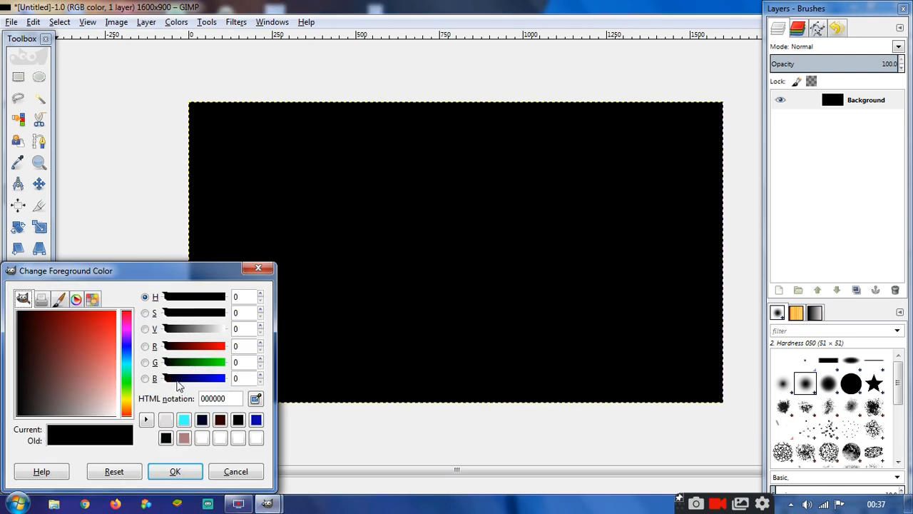
pyautogui.click(203, 438)
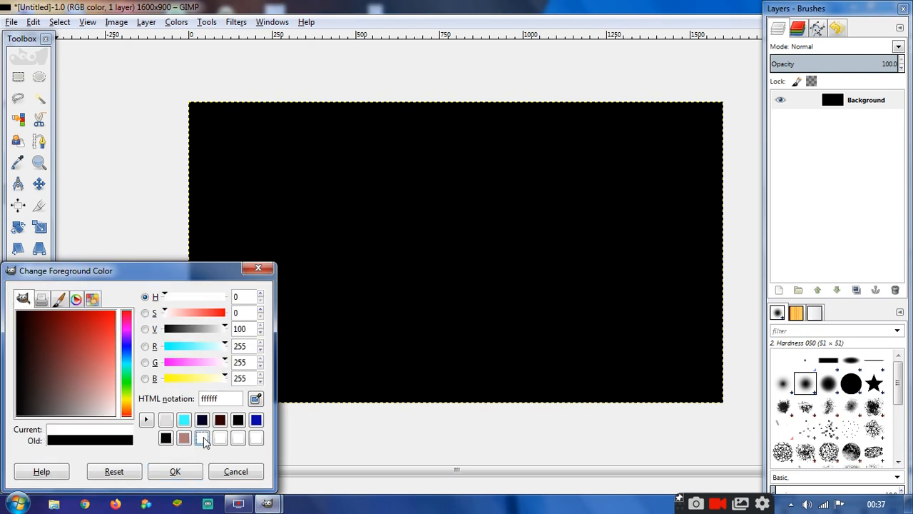
pyautogui.moveTo(113, 420); pyautogui.dragTo(116, 421)
pyautogui.click(176, 473)
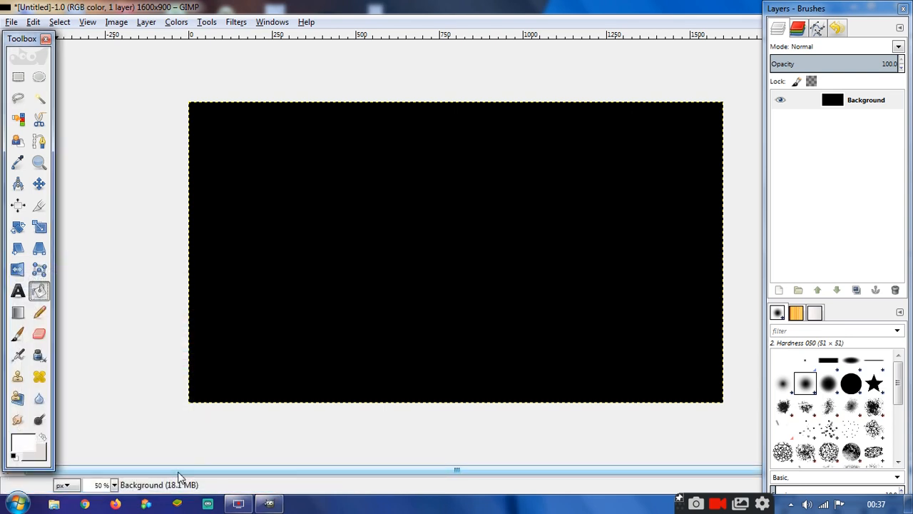
pyautogui.click(38, 292)
pyautogui.click(328, 255)
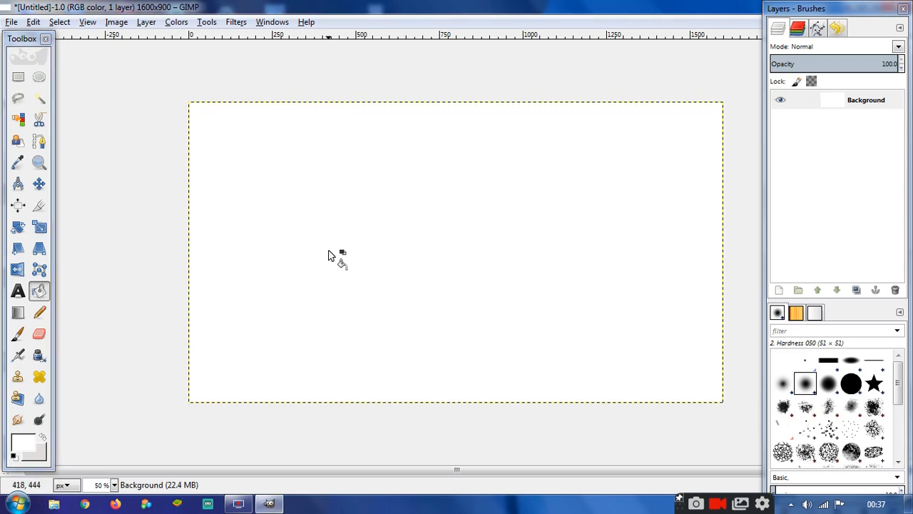
pyautogui.rightClick(328, 255)
pyautogui.click(471, 251)
pyautogui.click(471, 251)
pyautogui.click(471, 250)
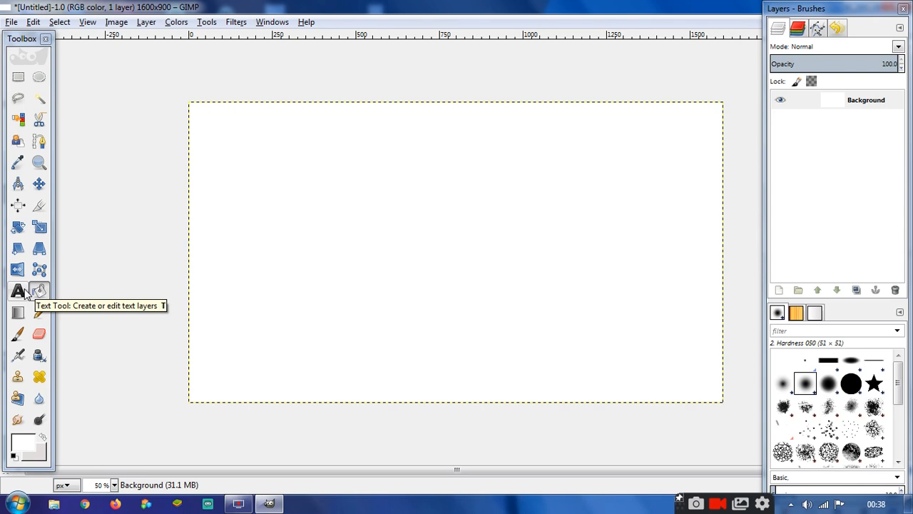
# - Move the Layers - Brushes dock down clear of the main window's title bar, and cancel closing the image
pyautogui.moveTo(851, 9)
pyautogui.mouseDown()
pyautogui.moveTo(853, 55)
pyautogui.moveTo(867, 67)
pyautogui.mouseUp()
pyautogui.click(897, 7)
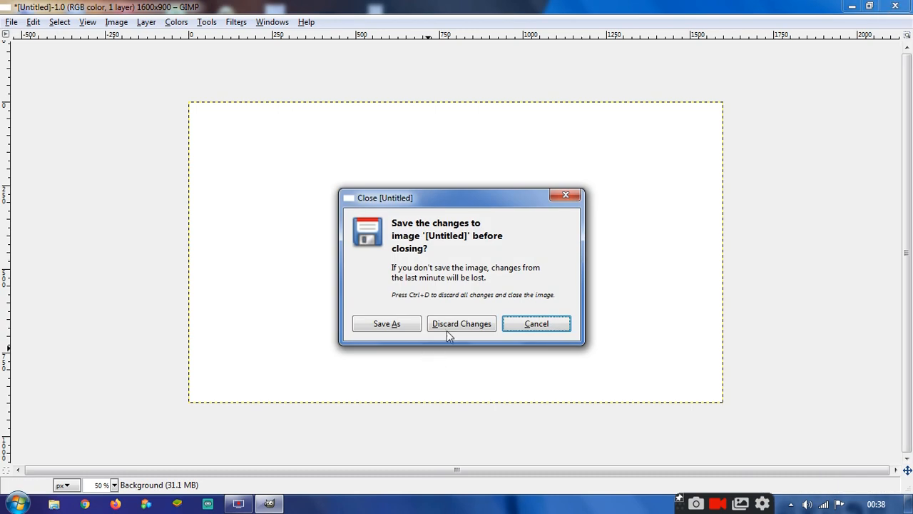
pyautogui.click(512, 324)
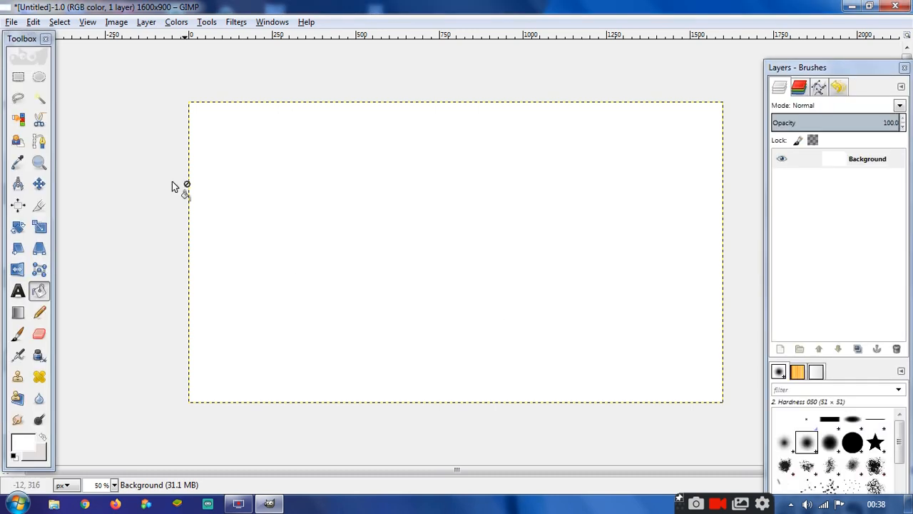
# - Draw a text box about 1208 × 302 px in the canvas's upper half and set its text color to pink ff6fff
pyautogui.click(14, 293)
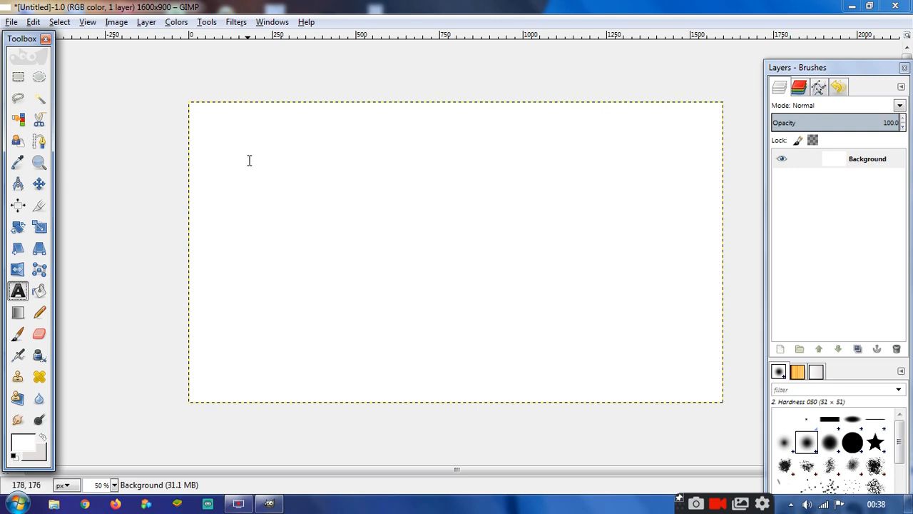
pyautogui.moveTo(249, 160); pyautogui.dragTo(652, 261)
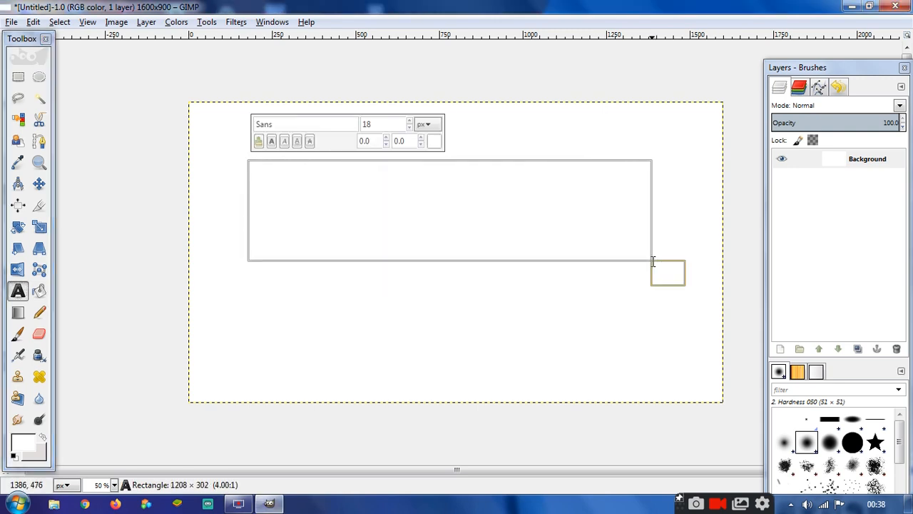
pyautogui.click(433, 145)
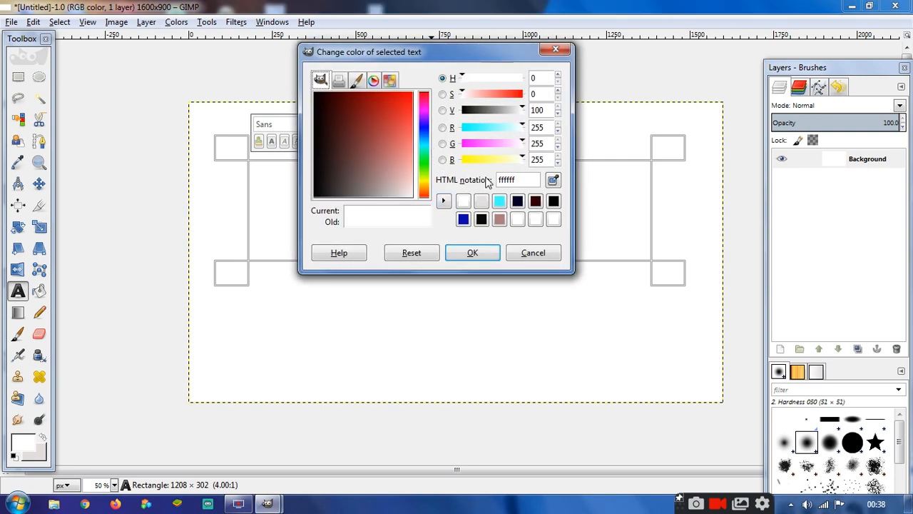
pyautogui.click(488, 145)
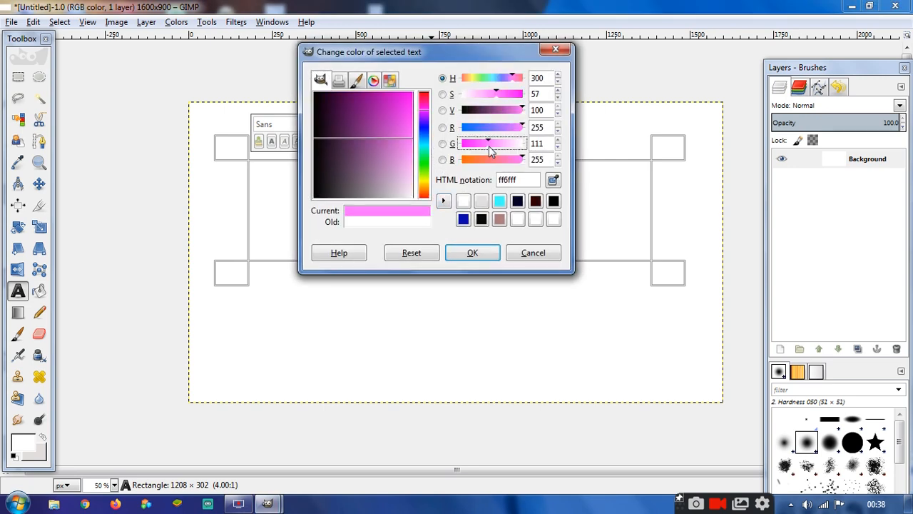
pyautogui.click(473, 254)
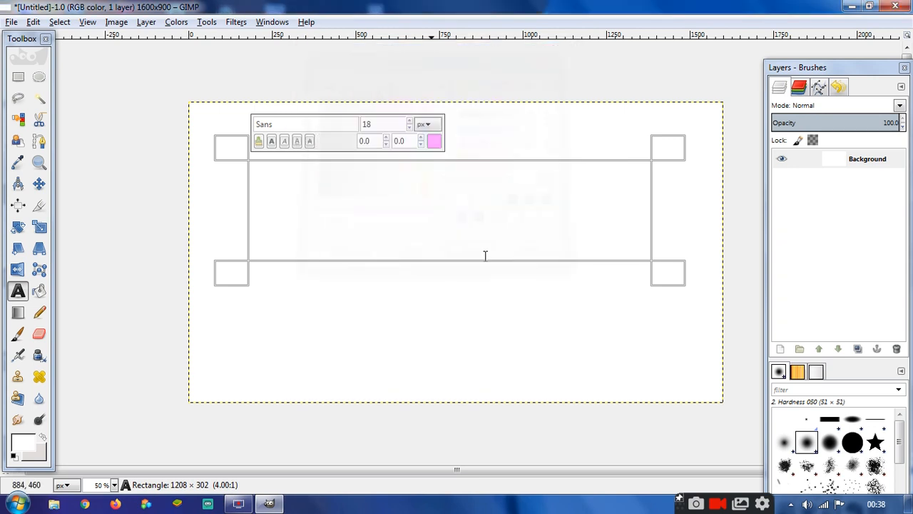
# - Set the text size to 24 px and enter "hello how are you" in the text box
pyautogui.click(409, 121)
pyautogui.click(409, 122)
pyautogui.click(409, 121)
pyautogui.click(410, 122)
pyautogui.click(410, 121)
pyautogui.click(410, 121)
pyautogui.write('he')
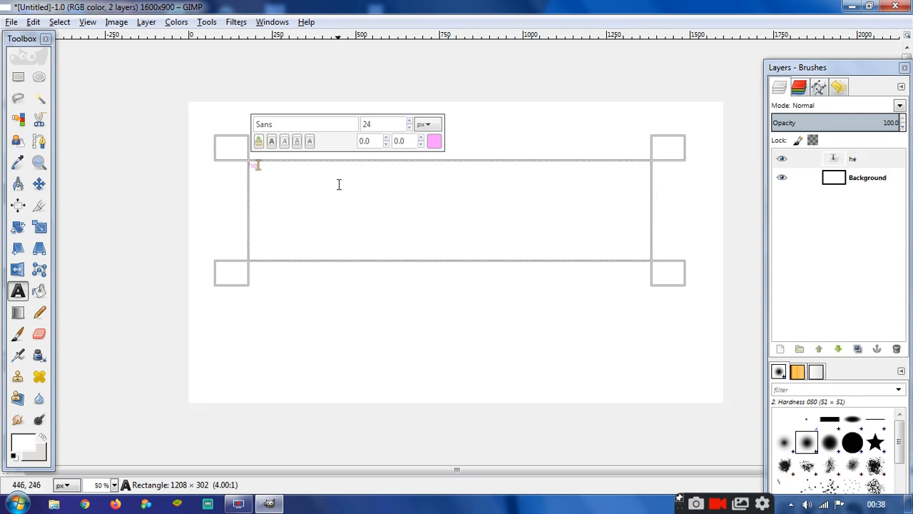
pyautogui.write('llo how are you')
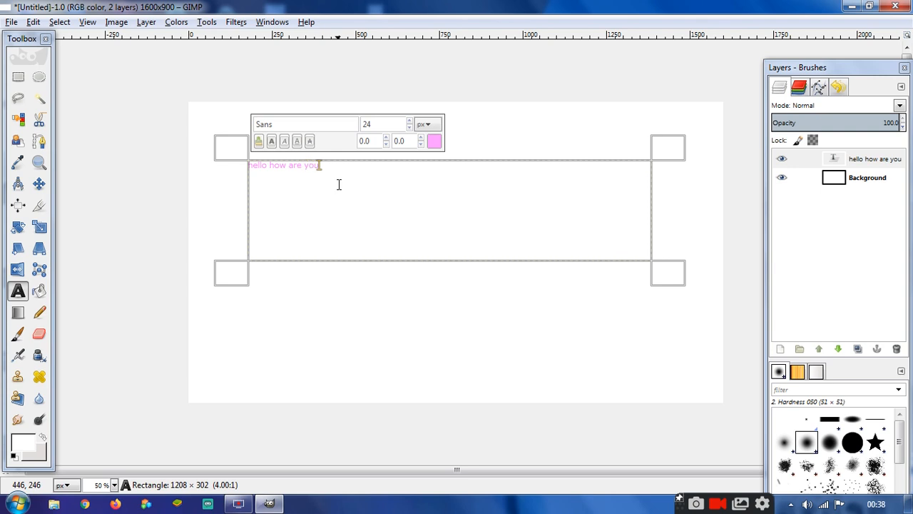
# - Add a question mark at the end of the "hello how are you" text
pyautogui.write('?')
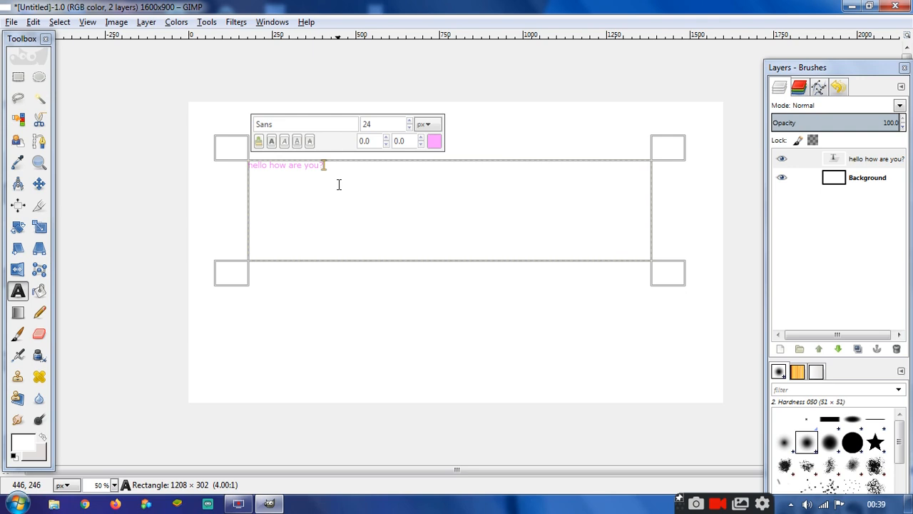
# - Try raising the text size to 29 px and lowering it, and draw an empty text box about 520 × 188 px near the canvas's upper-right corner
pyautogui.click(410, 121)
pyautogui.click(410, 120)
pyautogui.click(411, 121)
pyautogui.click(411, 121)
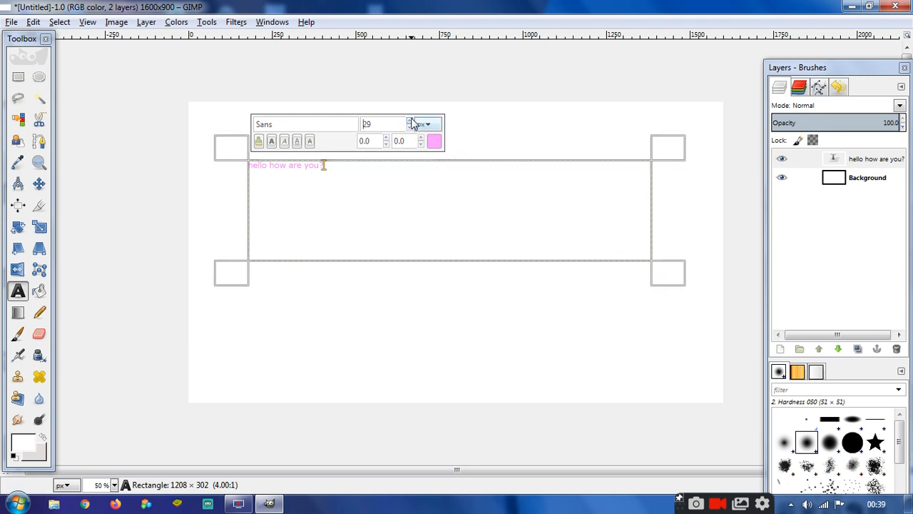
pyautogui.click(379, 178)
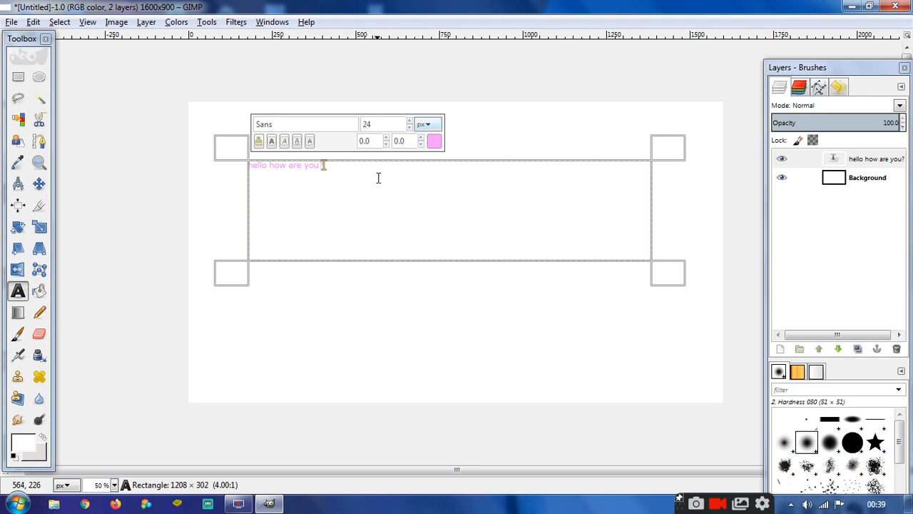
pyautogui.click(410, 129)
pyautogui.click(411, 129)
pyautogui.click(410, 128)
pyautogui.moveTo(675, 132); pyautogui.dragTo(503, 193)
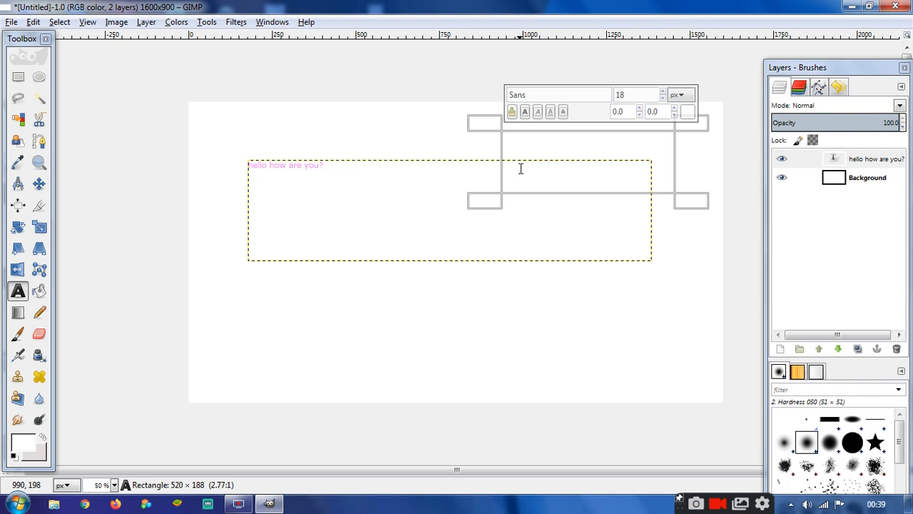
# - Add two new 1600 × 900 px layers with transparency fill above the text layer
pyautogui.click(781, 349)
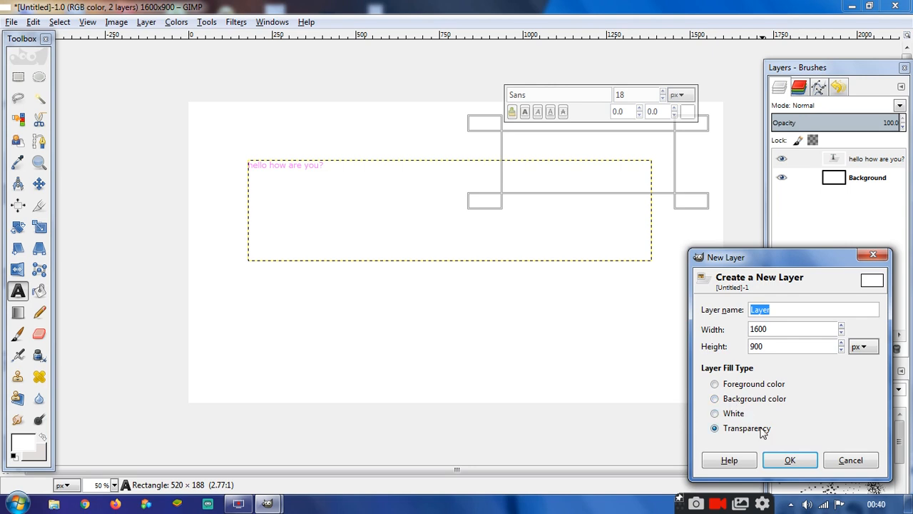
pyautogui.click(788, 460)
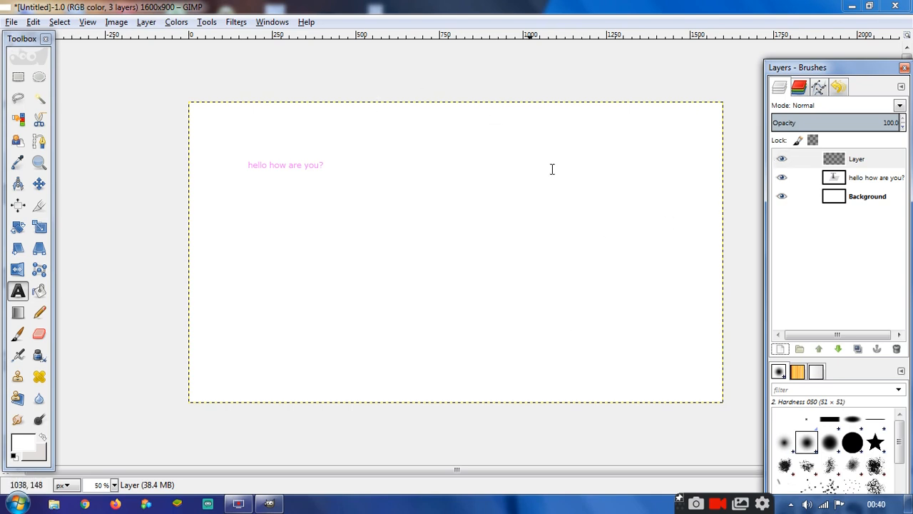
pyautogui.click(781, 349)
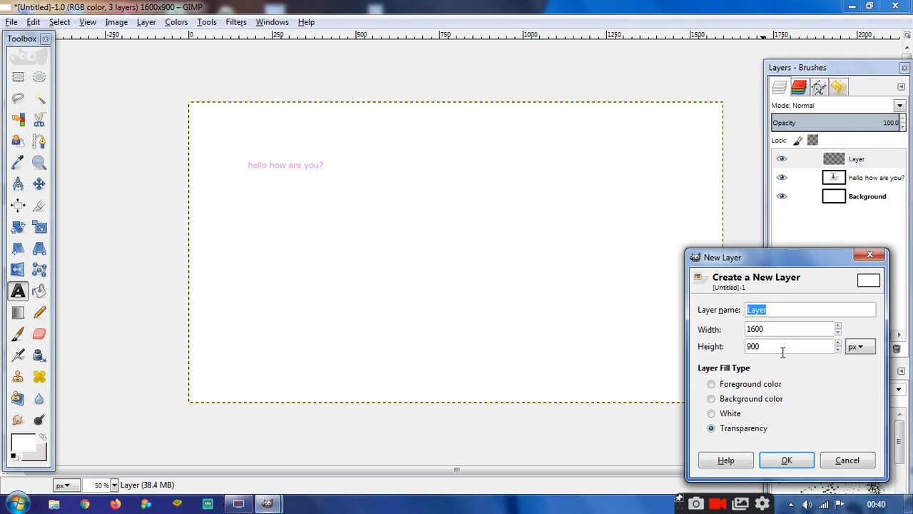
pyautogui.click(783, 460)
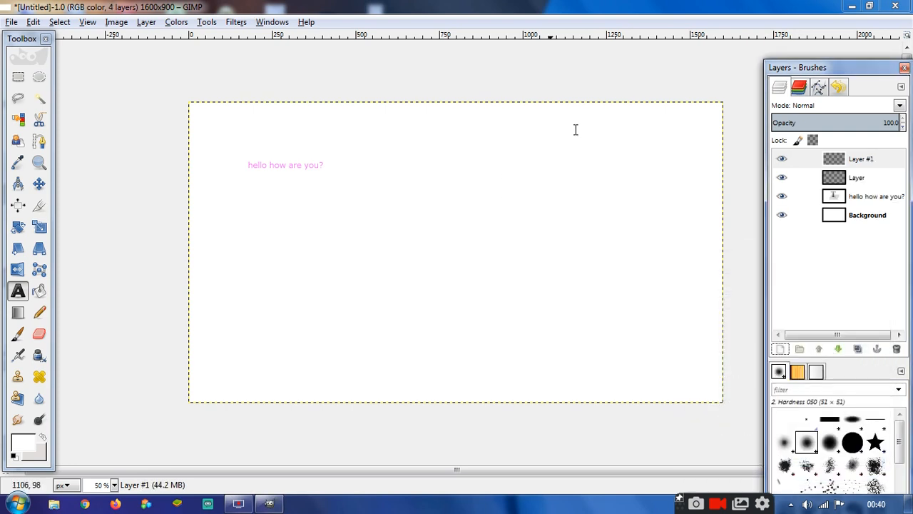